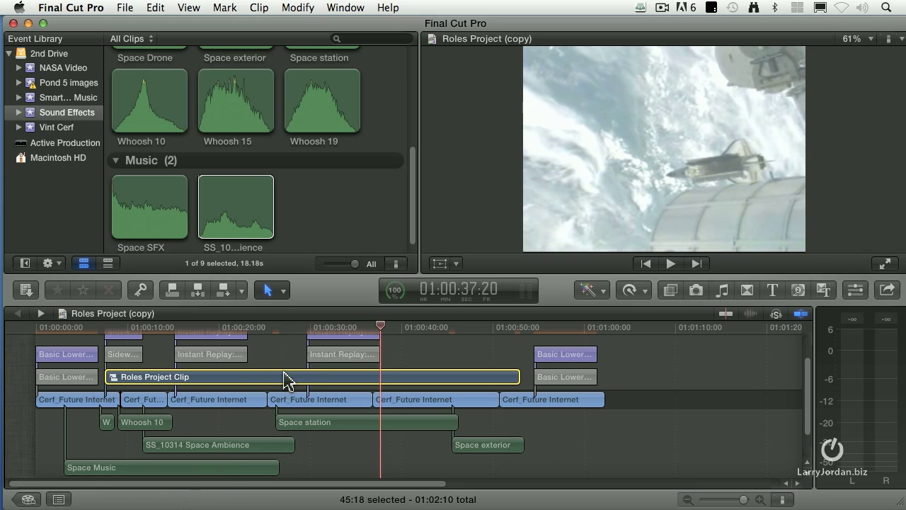
Step: Select Roles Project (copy) in the project library and list the File > Share destinations
click(28, 499)
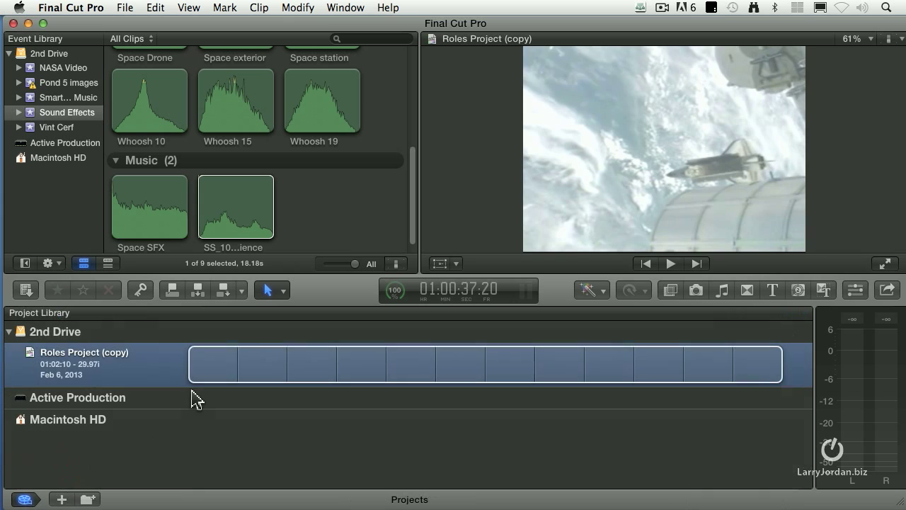
click(142, 374)
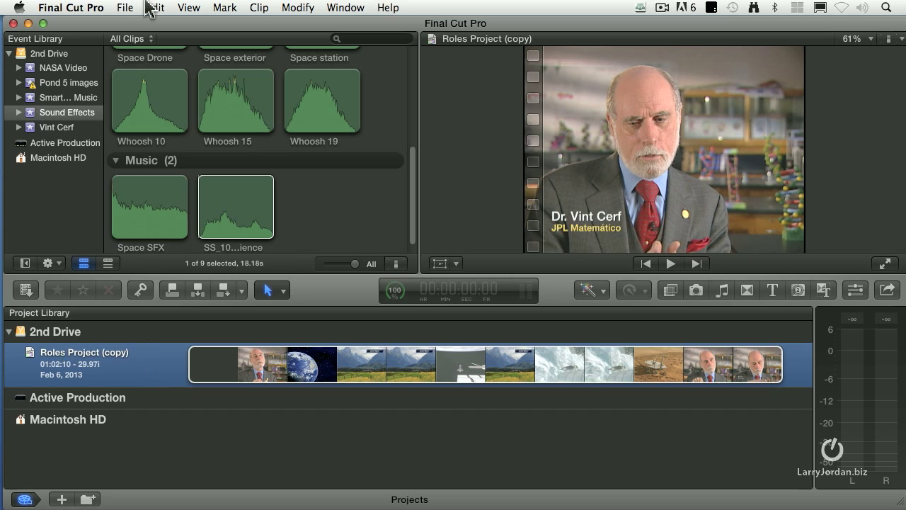
click(125, 7)
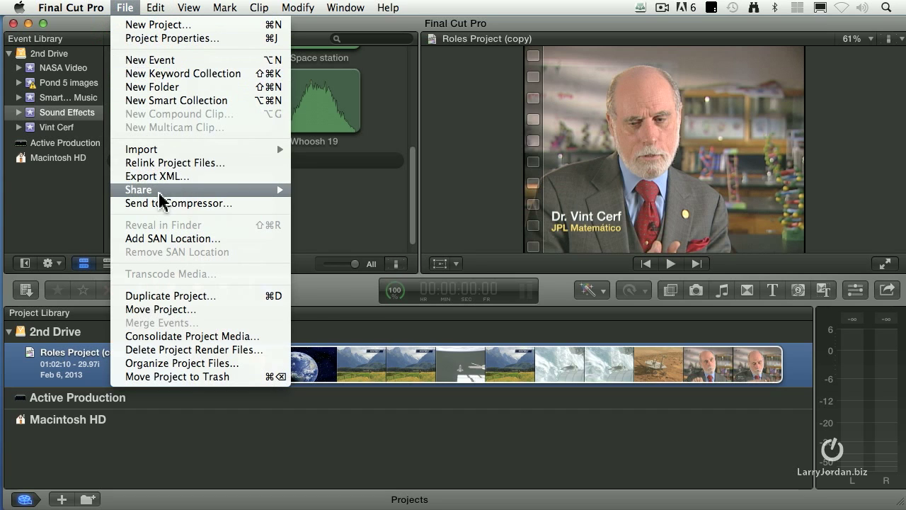
mouse_move(216, 191)
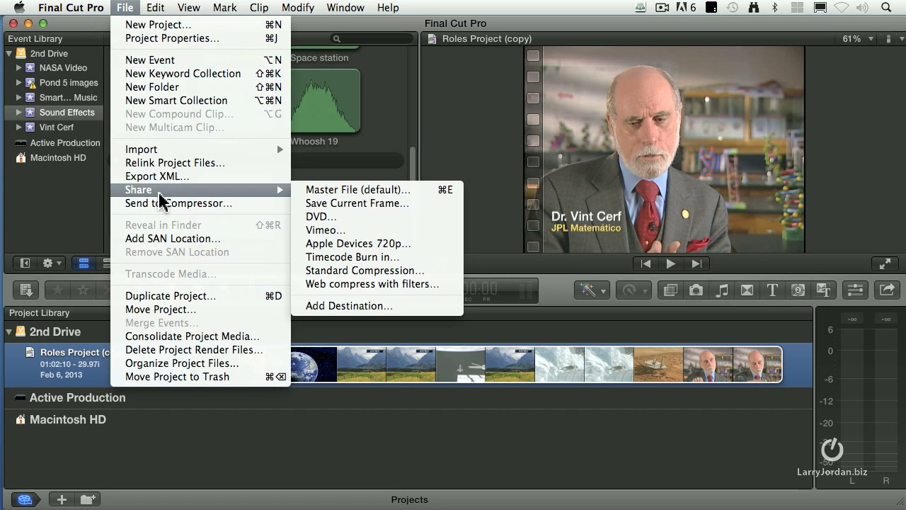
Step: Start a Master File (default) export of Roles Project (copy) and reposition its dialog
click(422, 190)
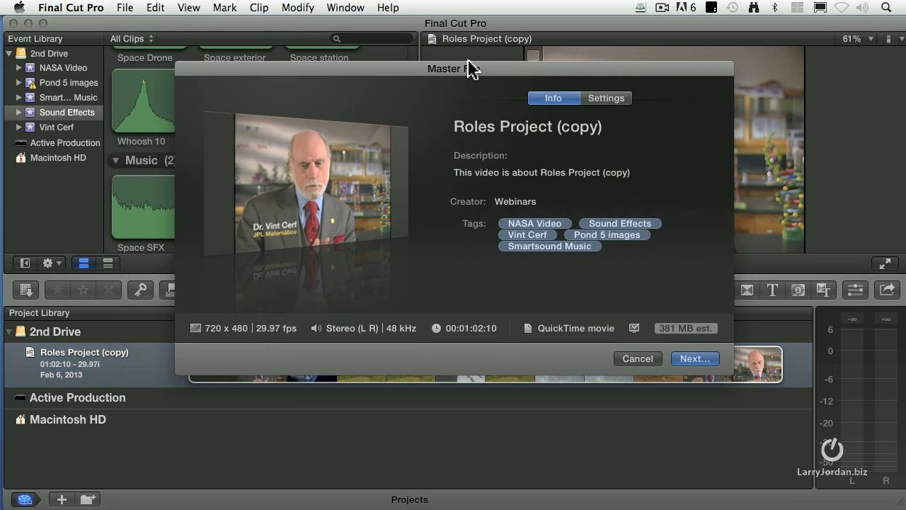
drag(532, 70, 518, 85)
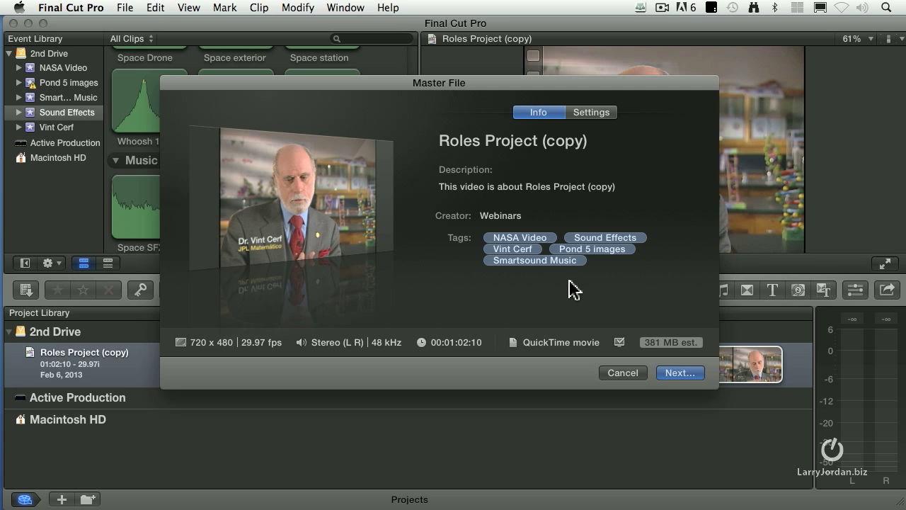
Step: In the Master File settings, keep Format at Video and Audio and show the video codec choices
click(596, 113)
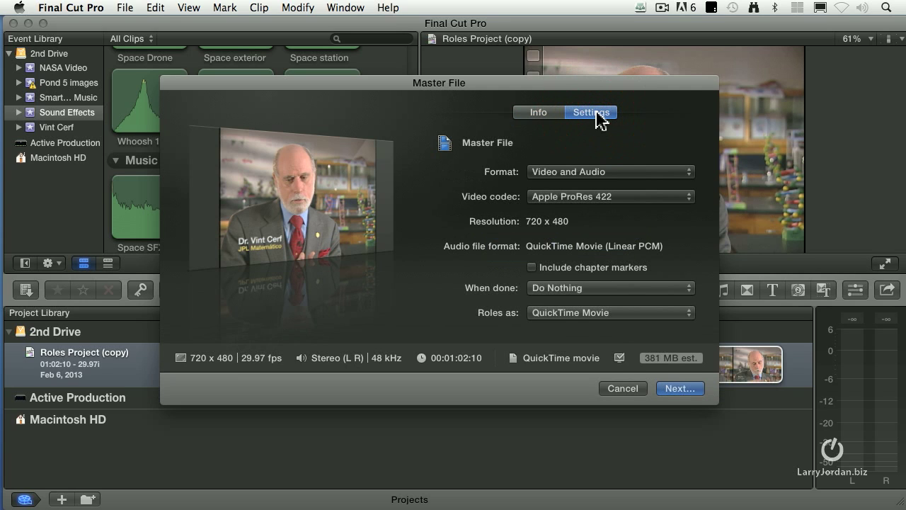
click(648, 180)
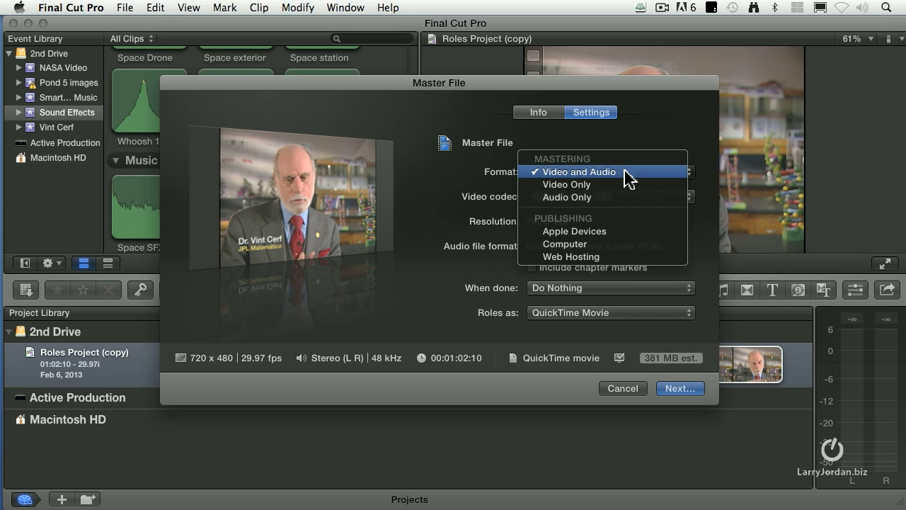
click(626, 177)
click(628, 197)
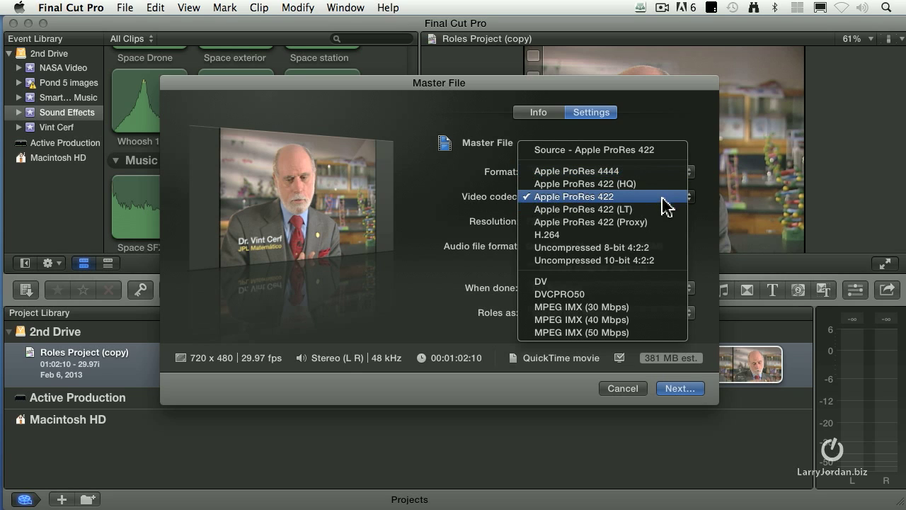
Step: Keep Apple ProRes 422 as the video codec and show the When done options
click(652, 197)
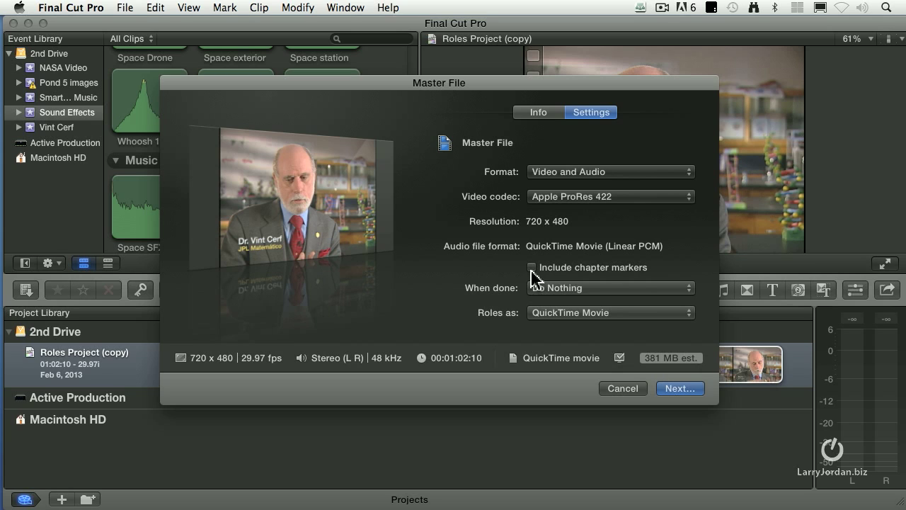
click(674, 291)
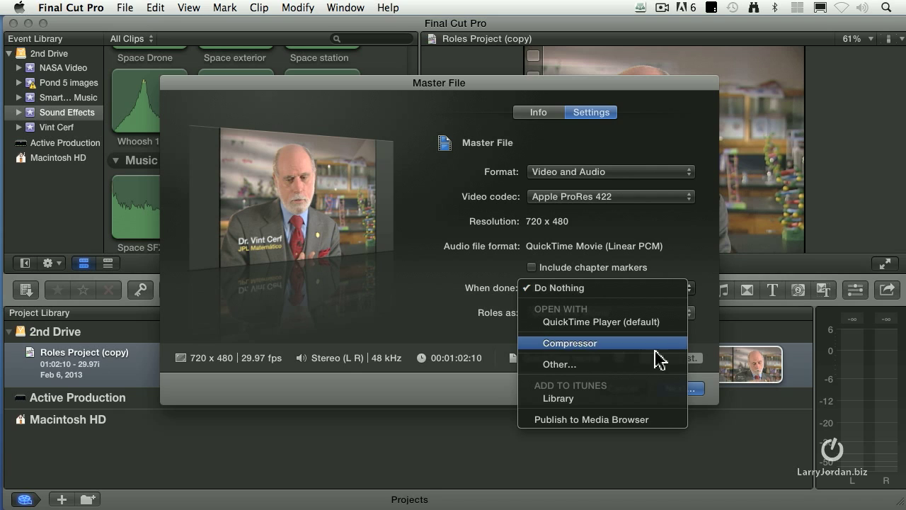
Step: Leave When done at Do Nothing and display the Roles as output options
click(607, 289)
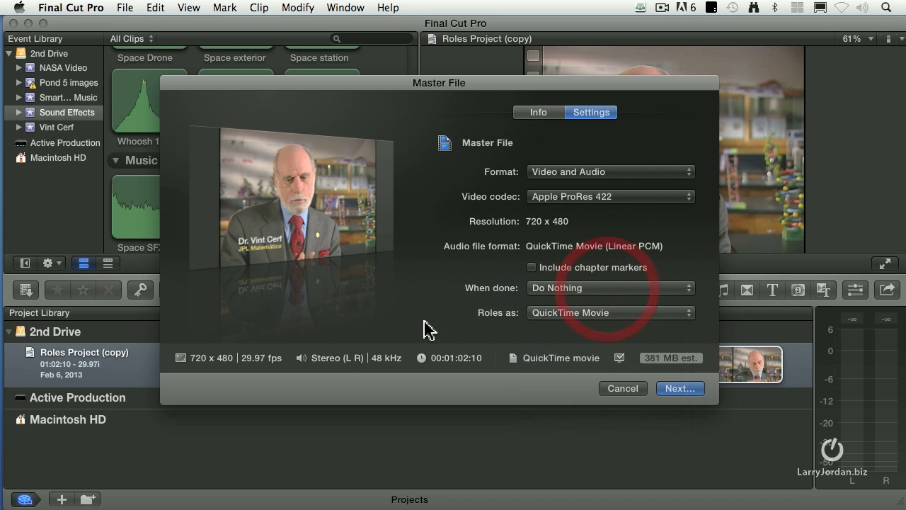
click(647, 313)
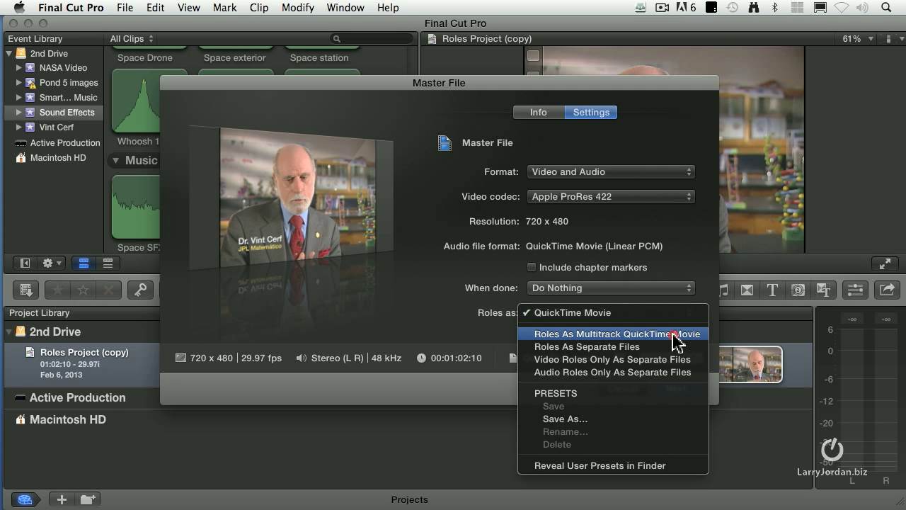
Step: Export roles as a Multitrack QuickTime Movie, adding Spanish titles to the video track
click(676, 337)
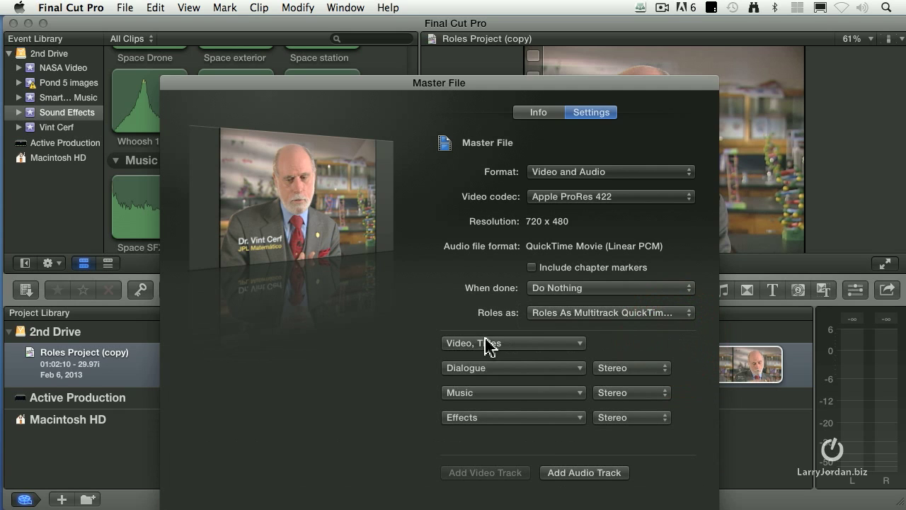
click(526, 345)
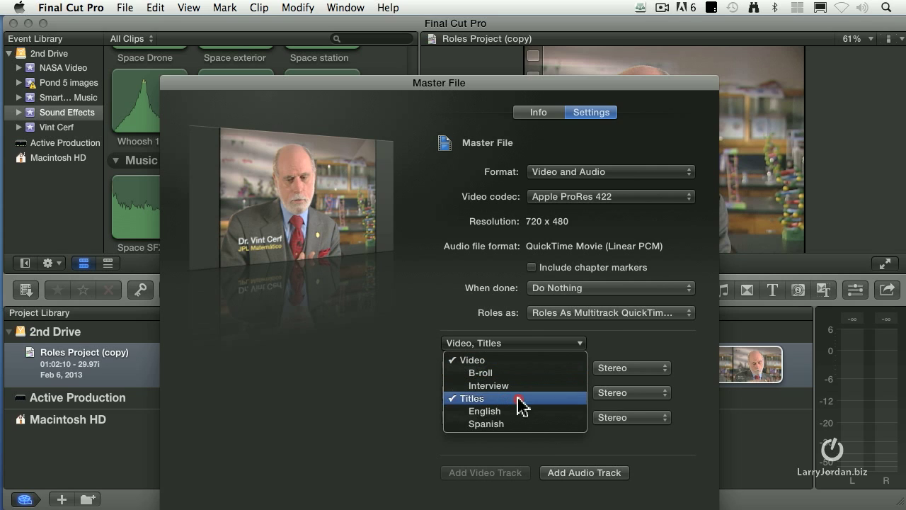
click(525, 425)
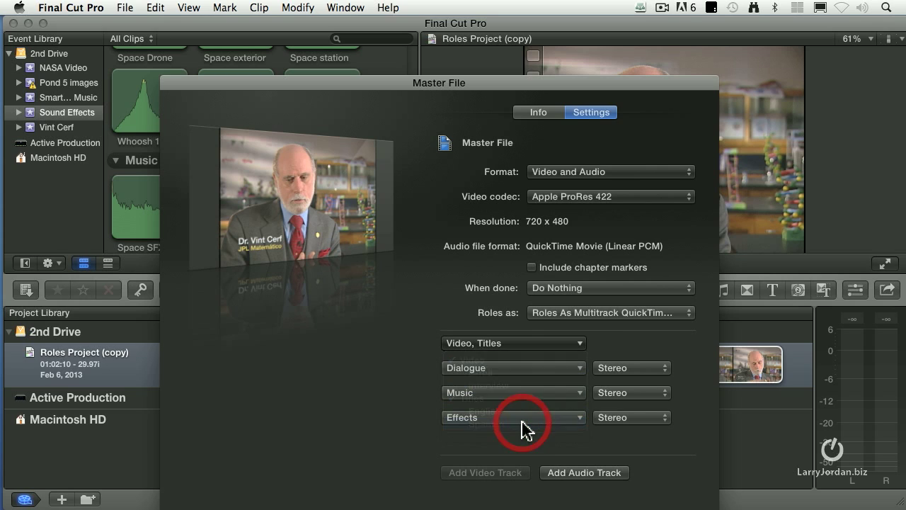
click(500, 347)
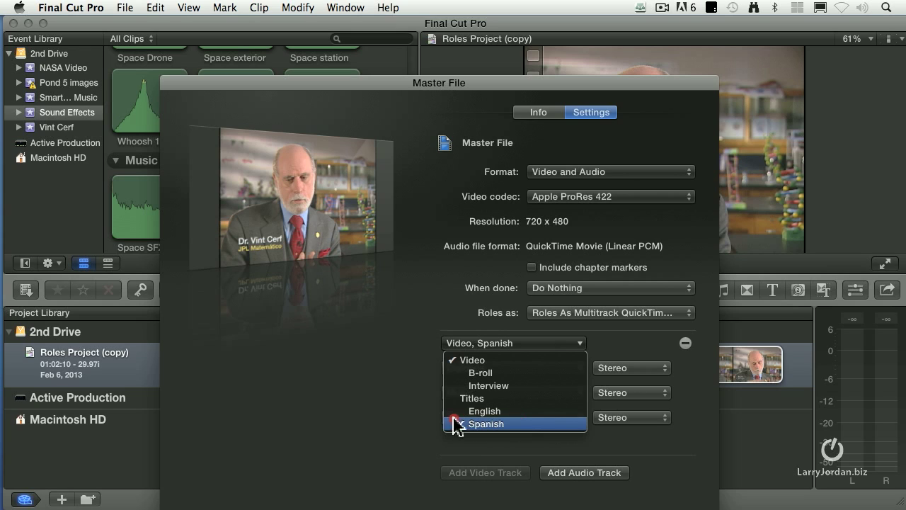
click(410, 421)
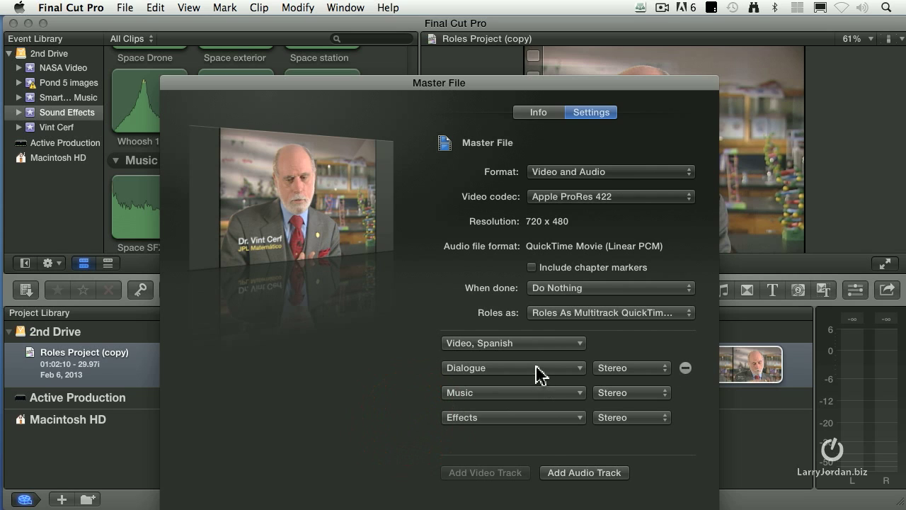
Step: Keep the Dialogue audio track's channel layout set to Stereo
mouse_move(530, 398)
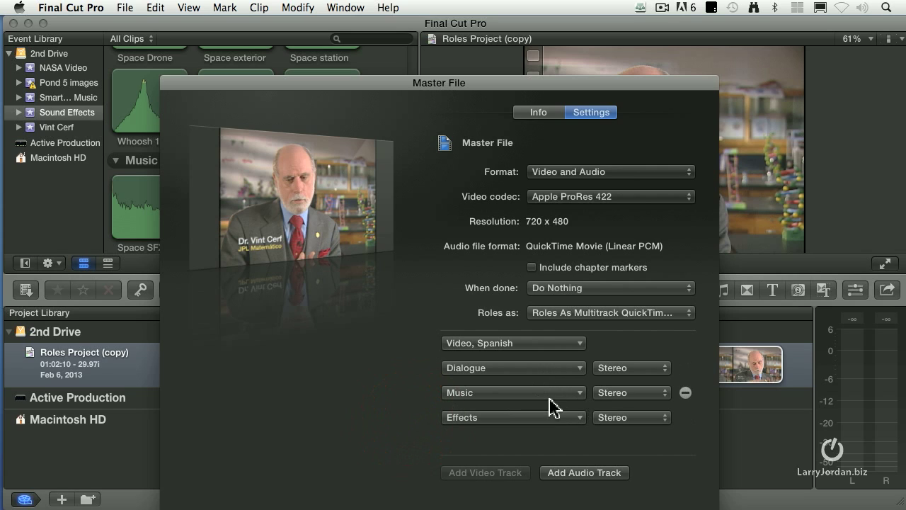
mouse_move(551, 427)
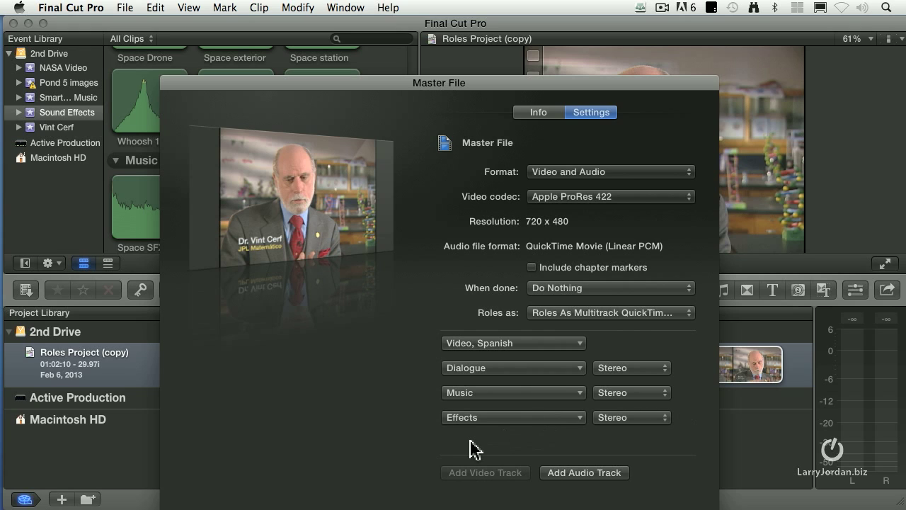
click(643, 370)
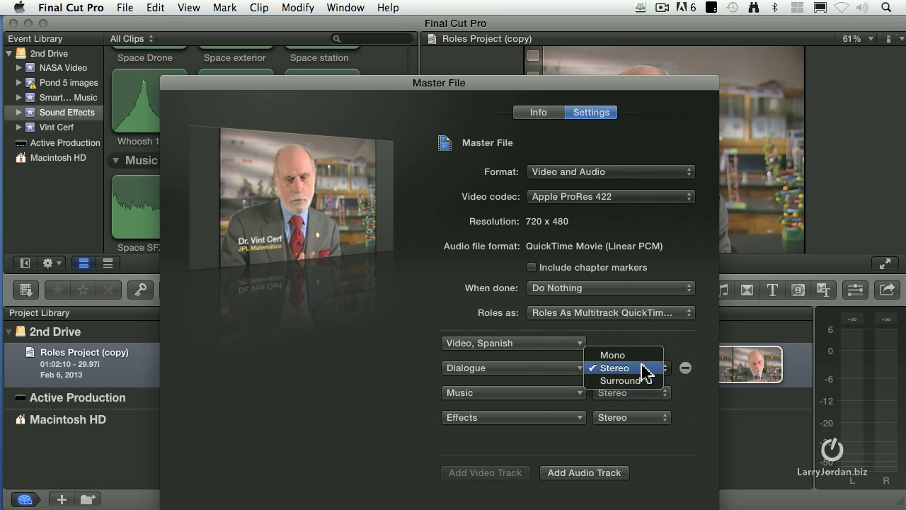
click(645, 368)
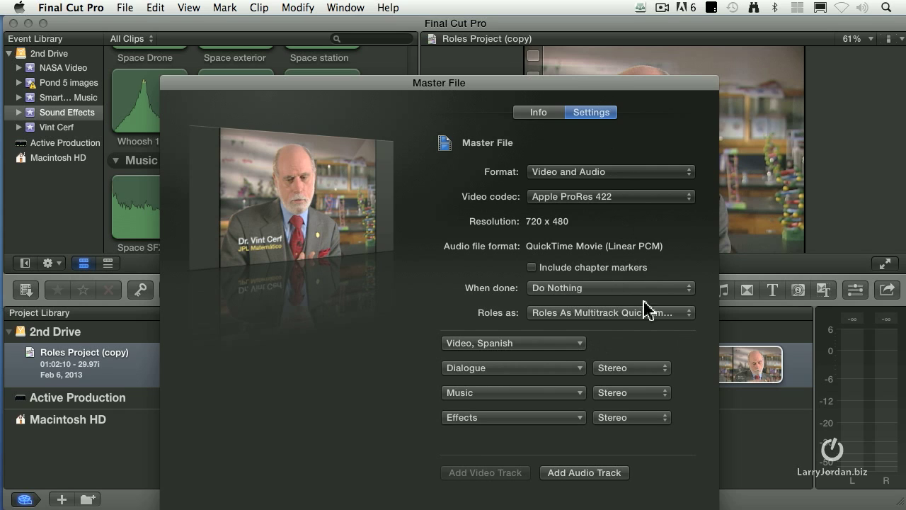
Step: Name the export 'Multitrack Roles', save it to the Desktop, and start exporting
drag(617, 80, 604, 16)
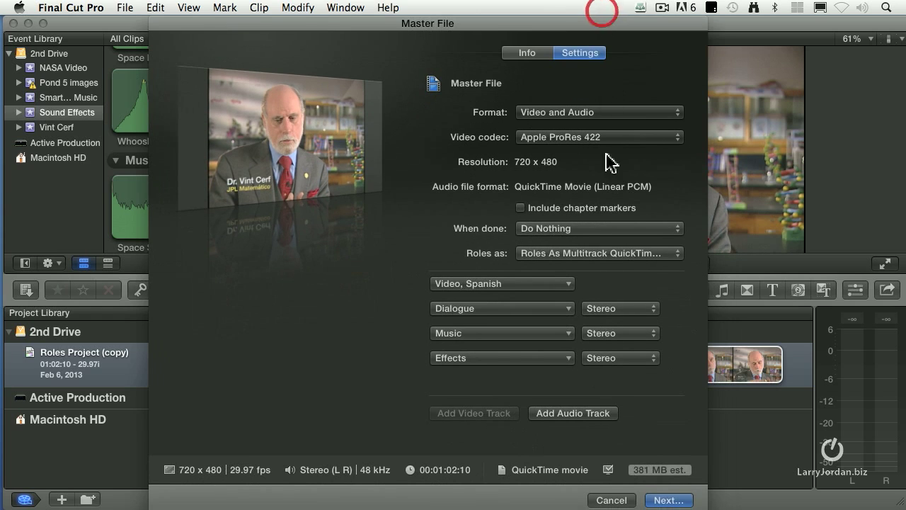
click(666, 499)
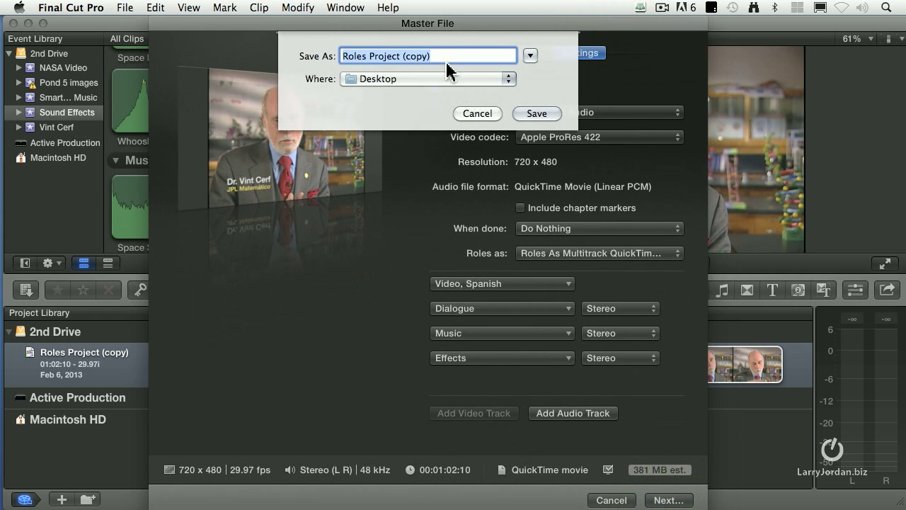
click(449, 56)
key(BackSpace)
key(BackSpace)
key(BackSpace)
key(BackSpace)
key(BackSpace)
key(BackSpace)
key(BackSpace)
key(BackSpace)
key(BackSpace)
key(BackSpace)
key(BackSpace)
key(BackSpace)
key(BackSpace)
key(BackSpace)
key(BackSpace)
key(BackSpace)
key(BackSpace)
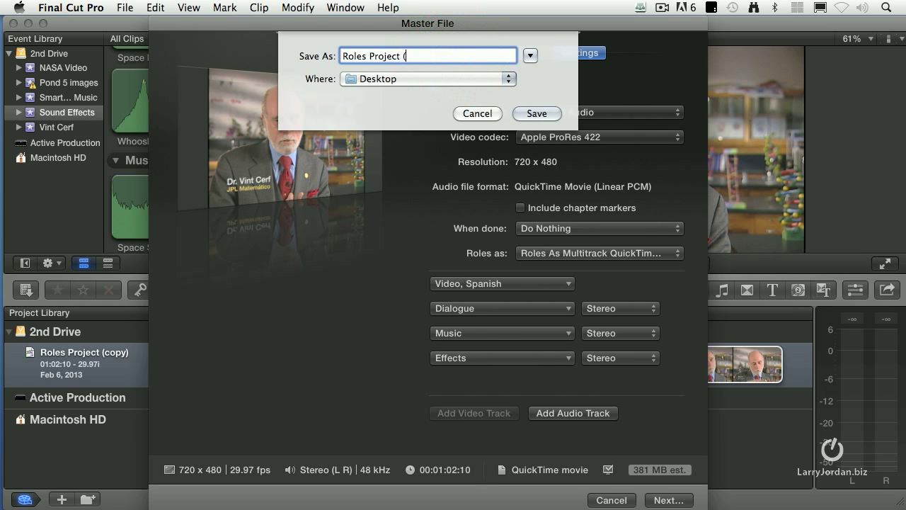
key(BackSpace)
key(BackSpace)
key(BackSpace)
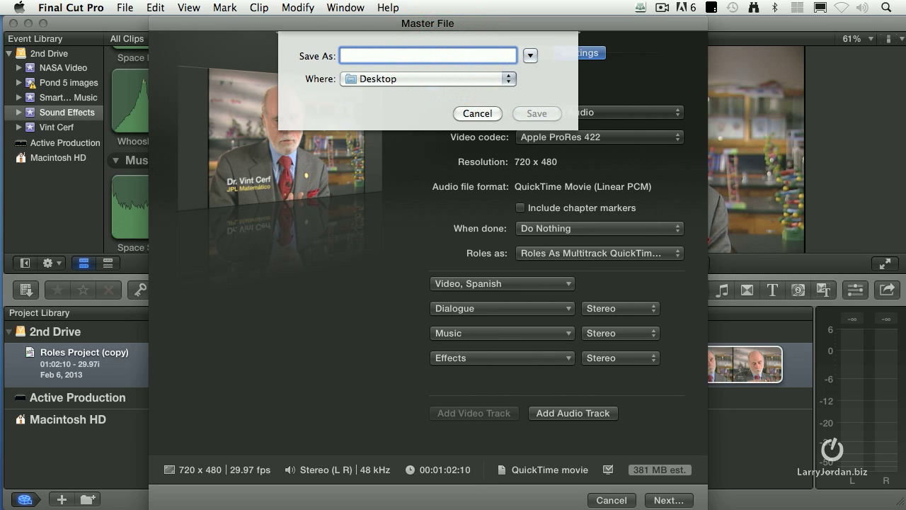
text(Multitrack Roles)
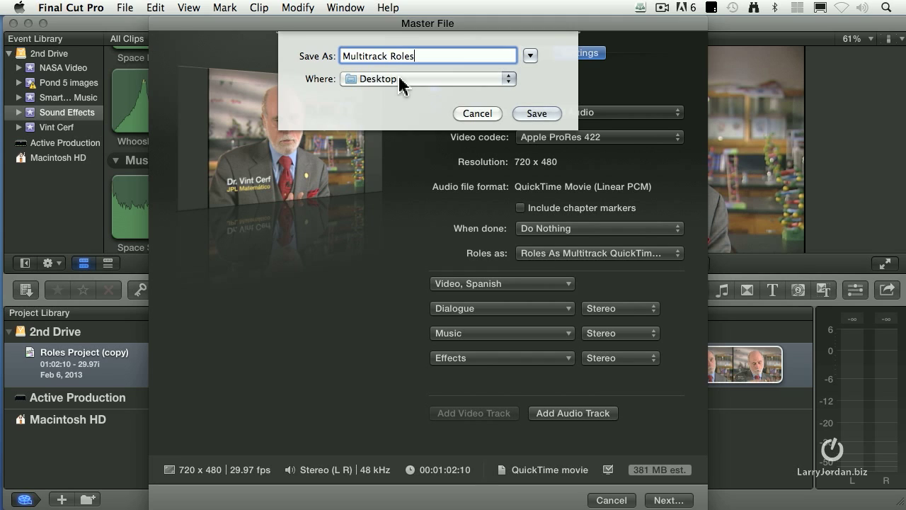
click(535, 114)
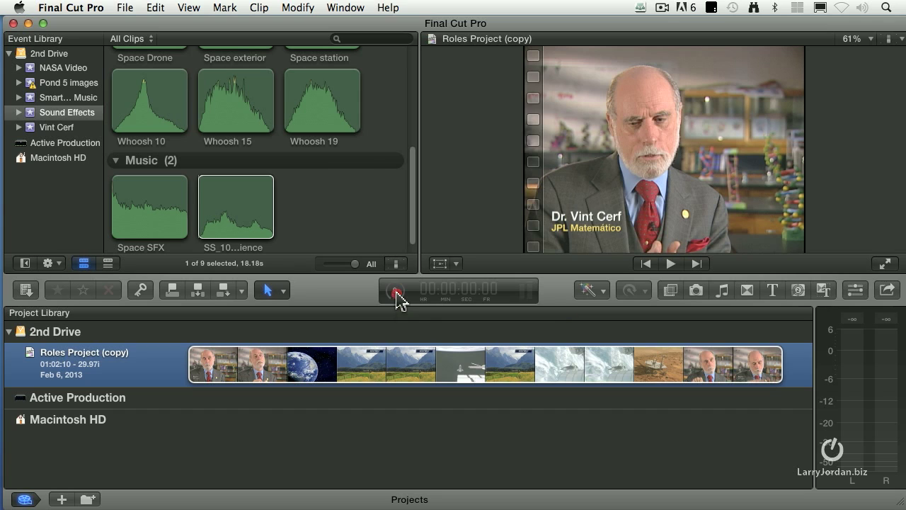
Step: Open Background Tasks and expand Sharing to view the Multitrack Roles transcoding progress
click(398, 293)
drag(498, 68, 439, 71)
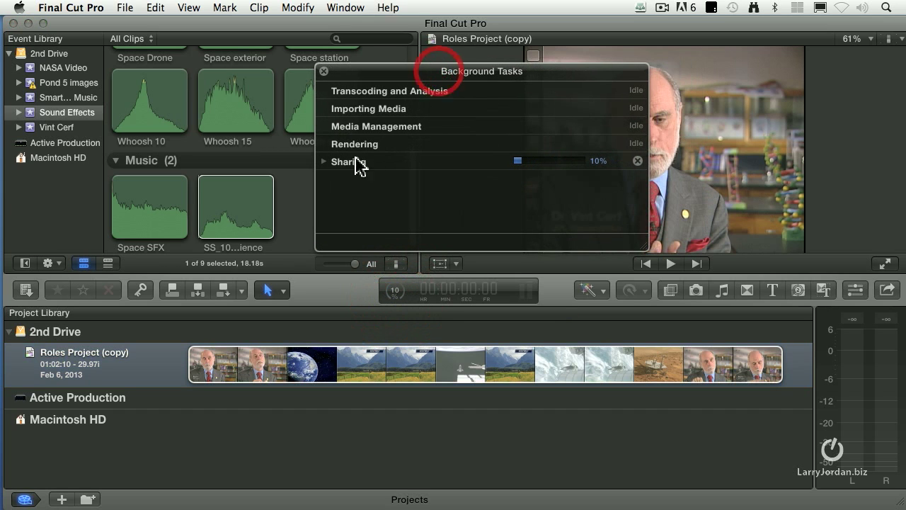
click(324, 162)
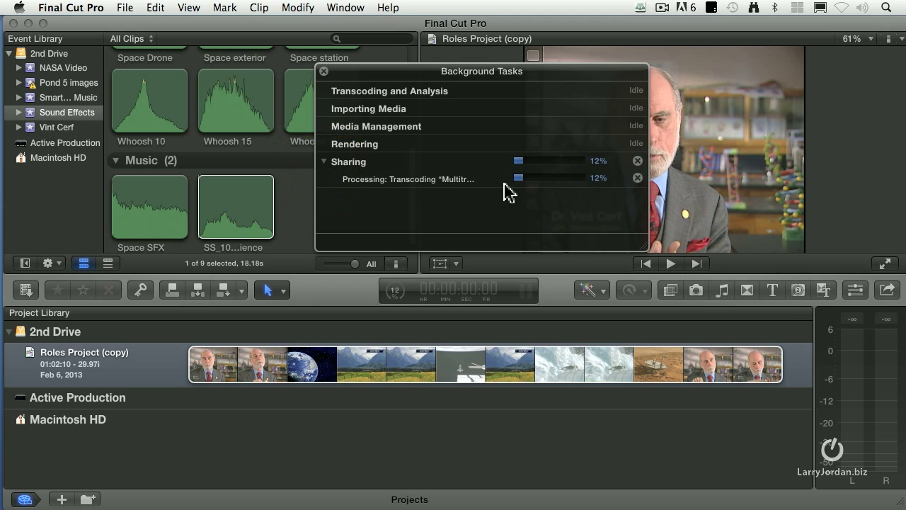